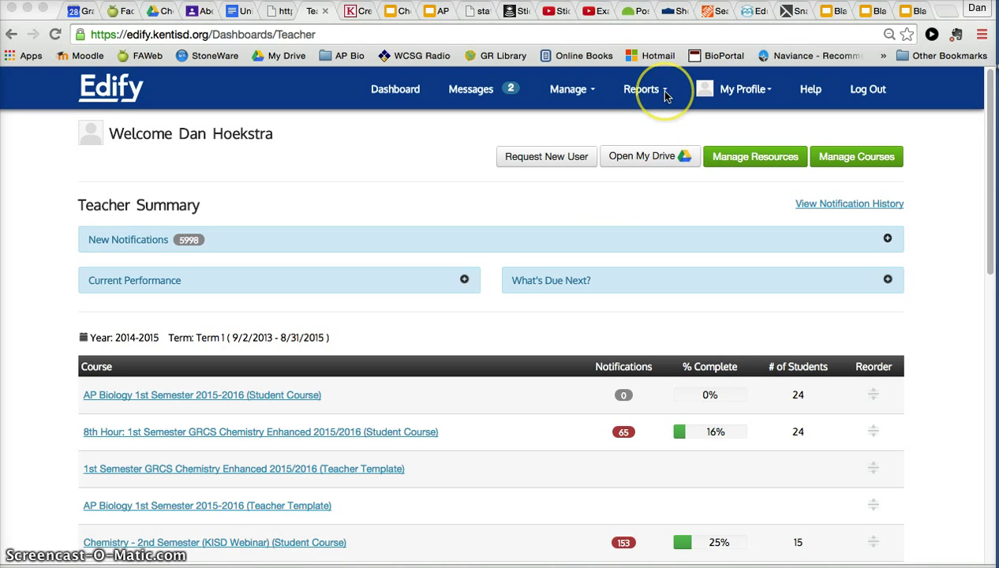
Open the Gradebook report
click(665, 93)
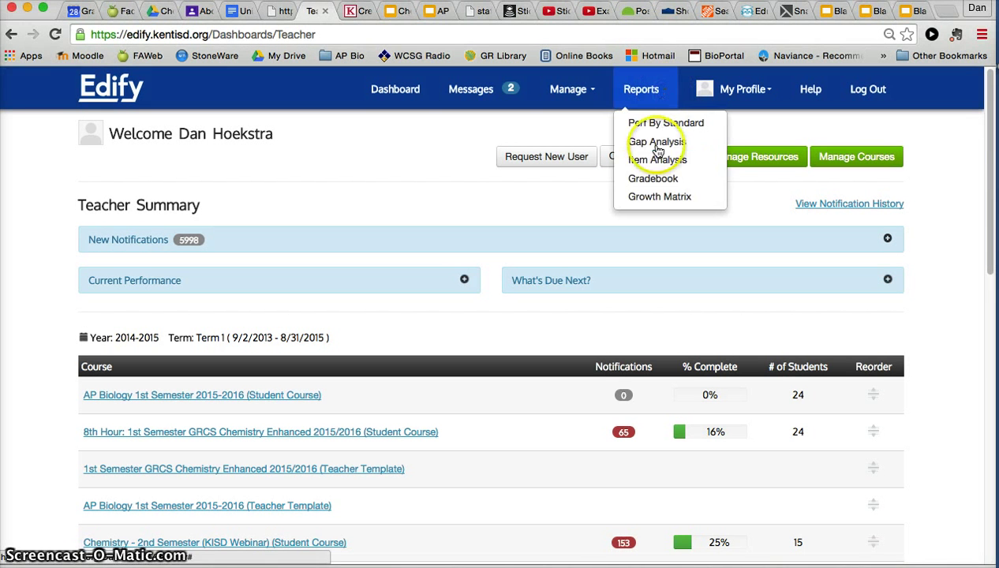
click(654, 180)
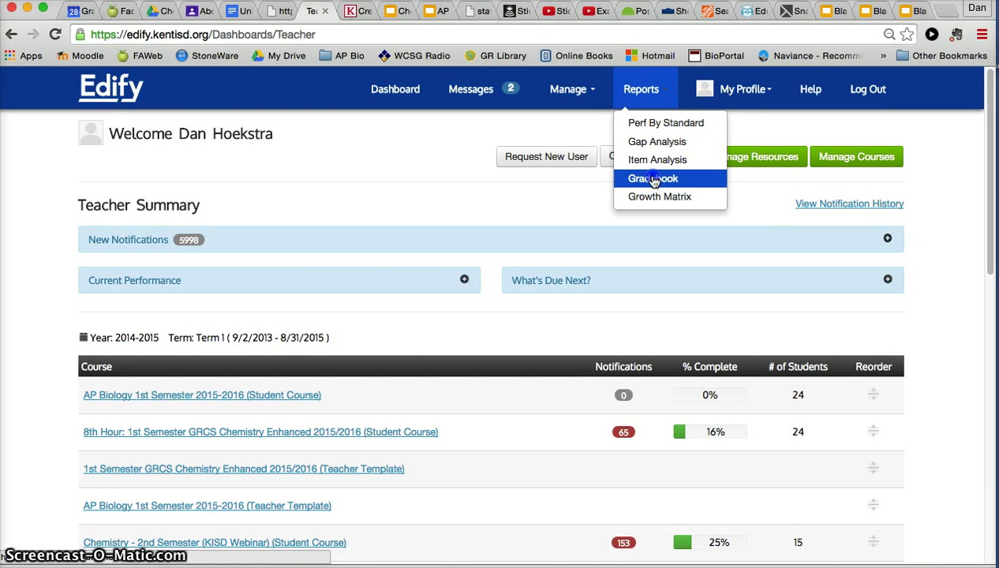
click(655, 180)
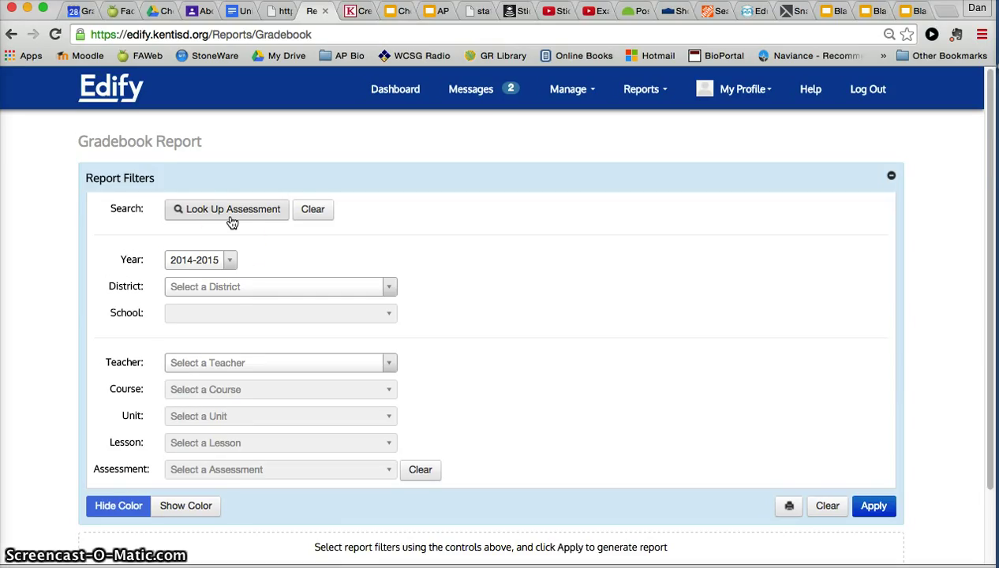
Filter the report by year 2014-2015, the Grand Rapids Christian district and the teacher's own name
click(231, 259)
click(230, 260)
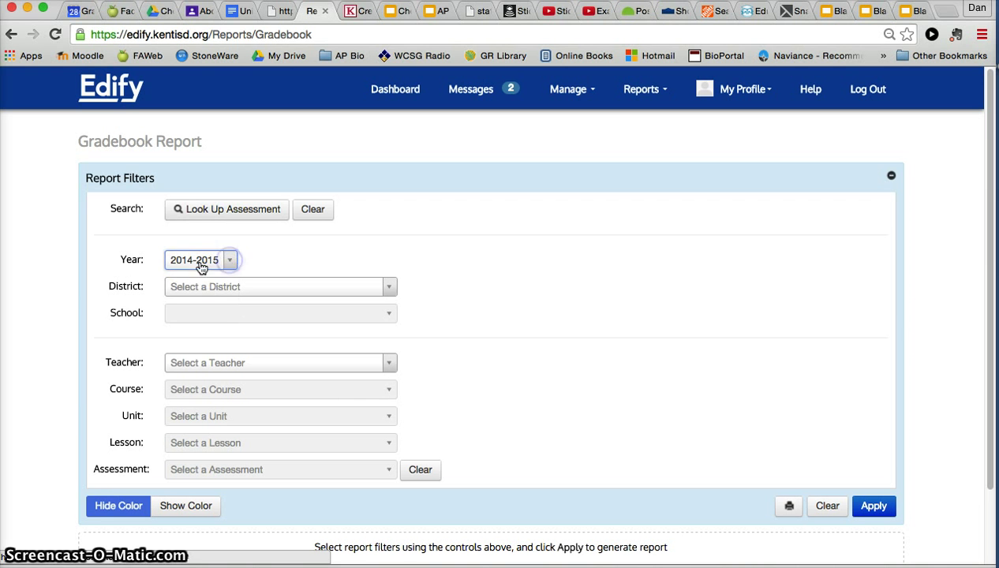
click(250, 289)
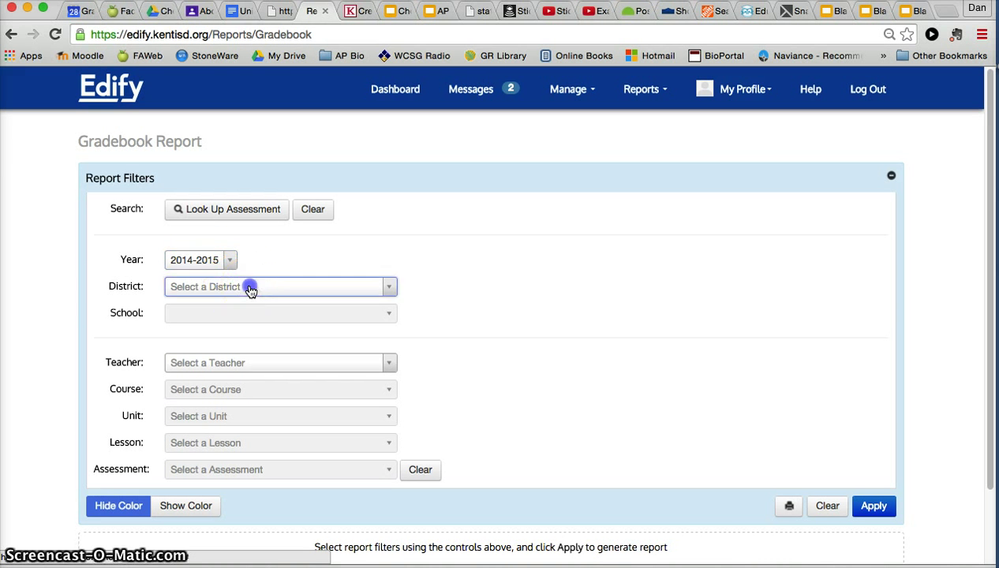
click(237, 329)
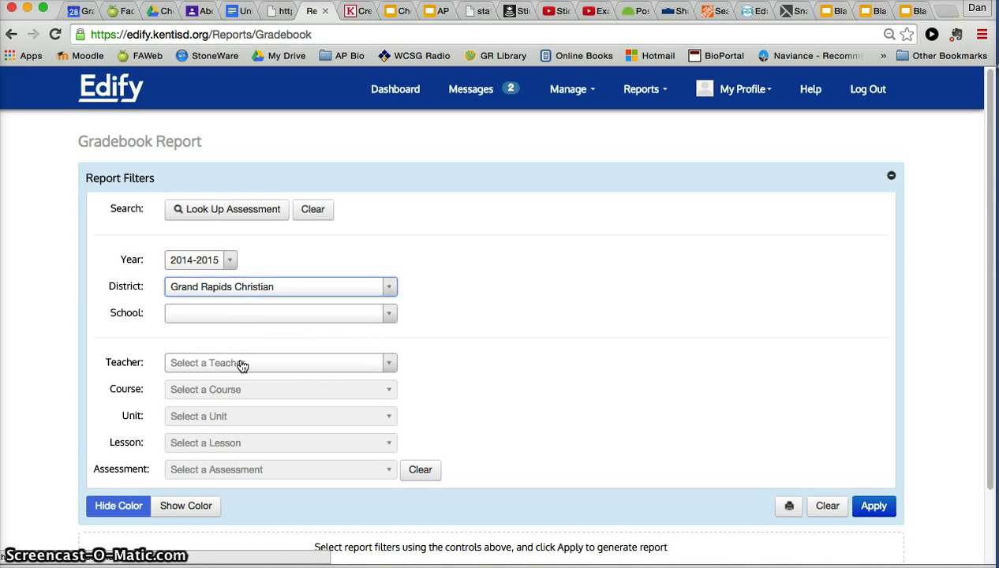
click(243, 365)
click(225, 402)
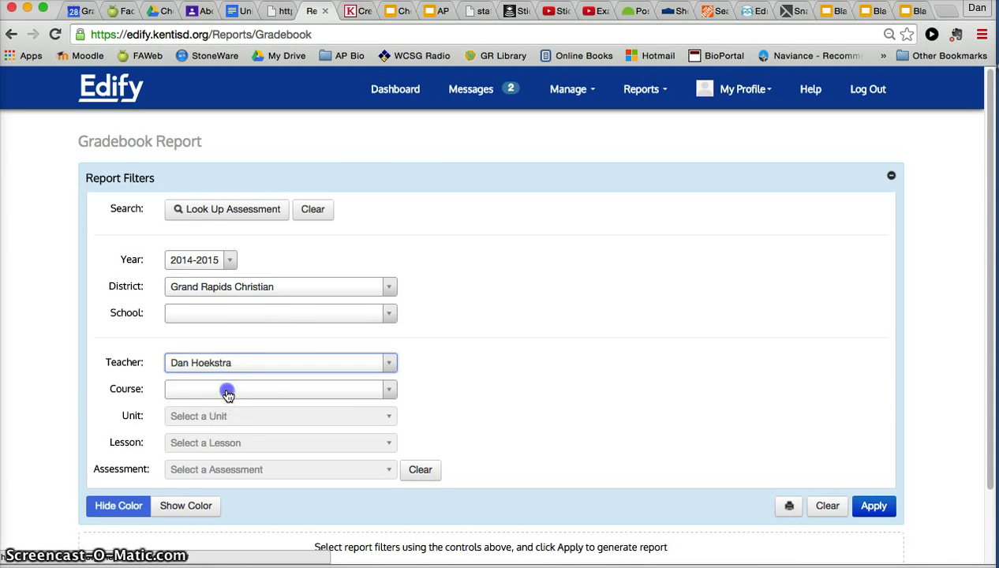
Choose "8th Hour: 1st Semester GRCS Chemistry Enhanced 2015/2016" as the report's course
click(227, 390)
scroll(245, 352, down, 1)
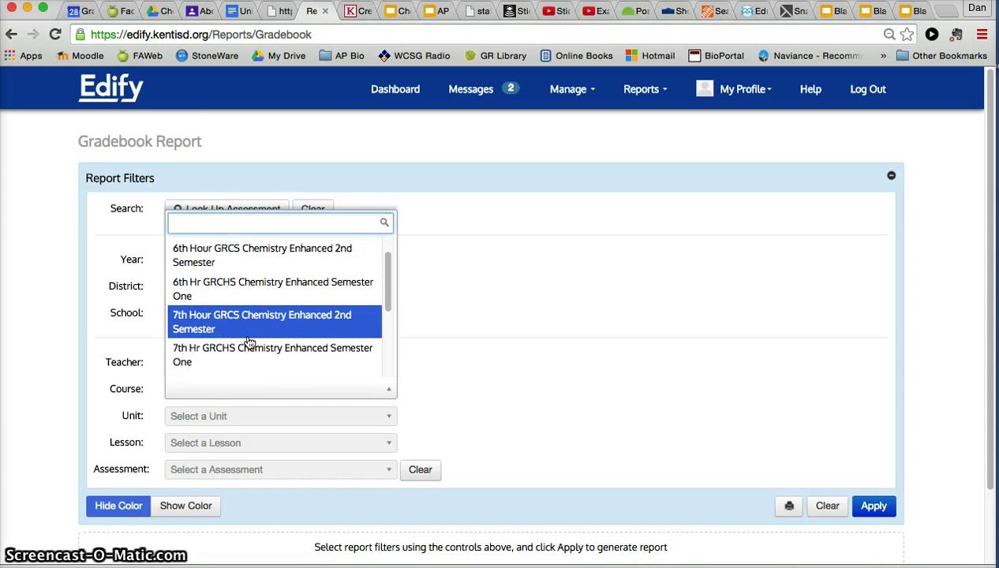
scroll(249, 341, down, 5)
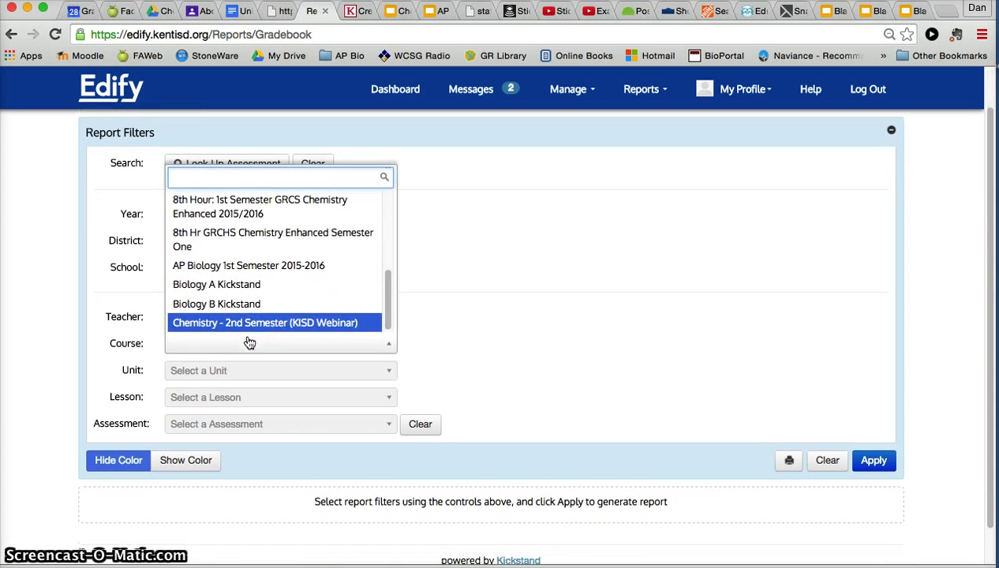
scroll(250, 343, up, 5)
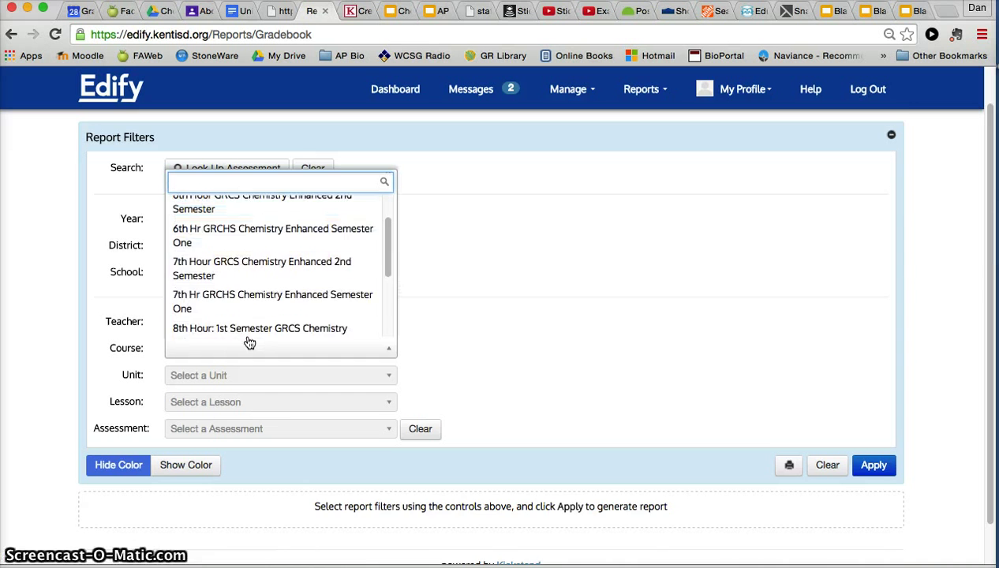
scroll(250, 342, up, 2)
scroll(250, 342, down, 3)
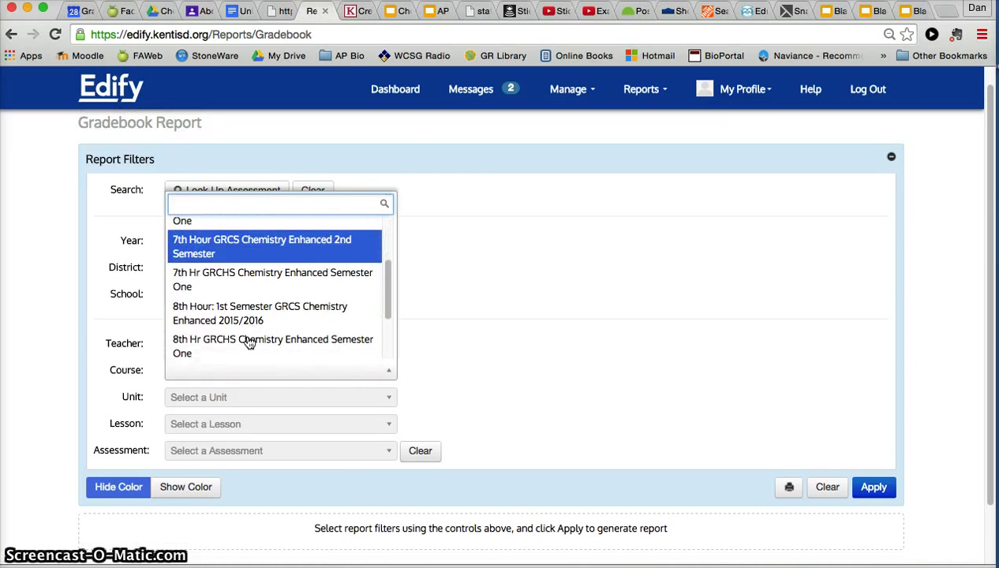
click(248, 317)
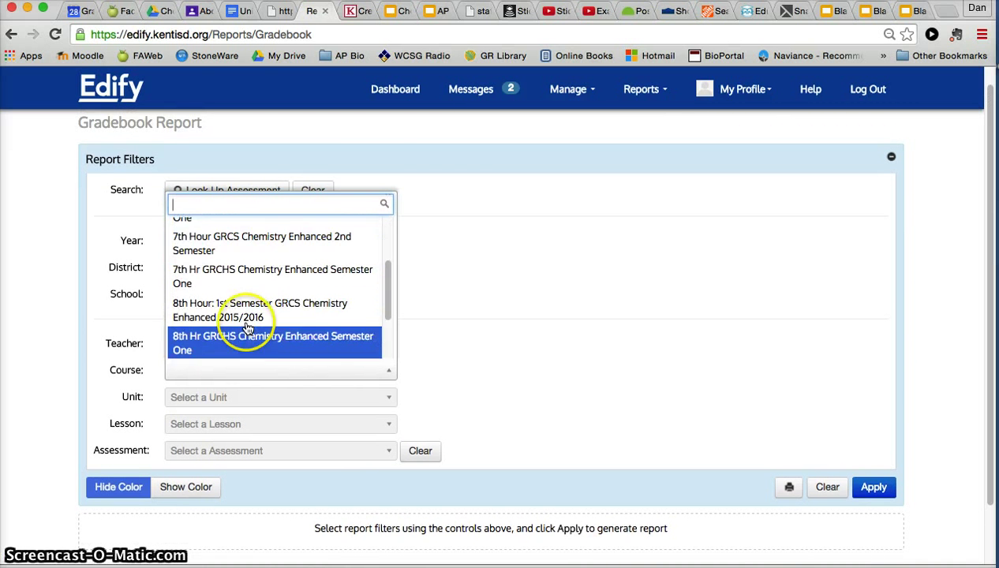
Set the unit to "Unit 1: What is Chemistry (Chapters 1, 2 & 10)" and the lesson to "Lesson 1.1: Introduction to Chemistry (Chapter 1)"
click(264, 397)
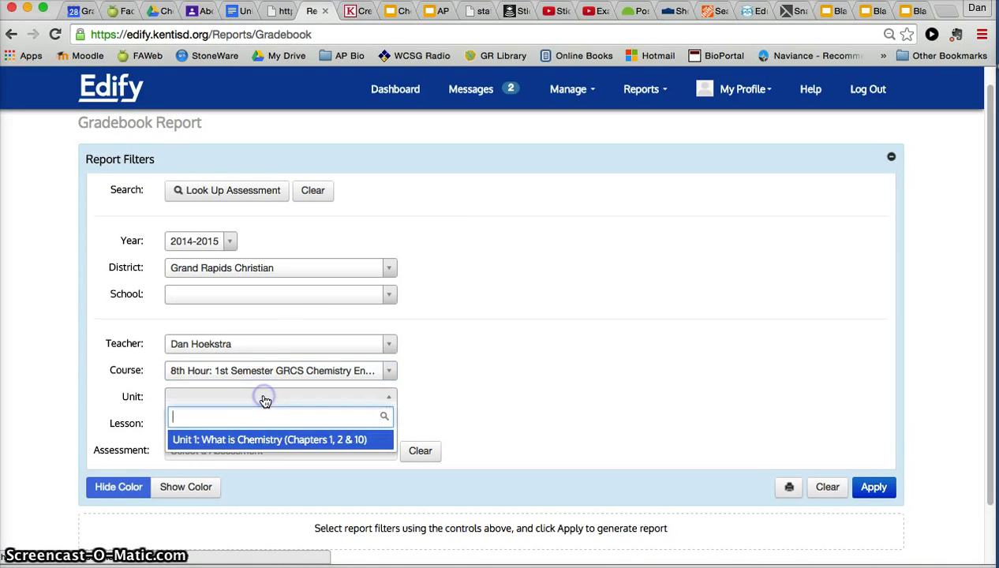
click(263, 442)
click(258, 424)
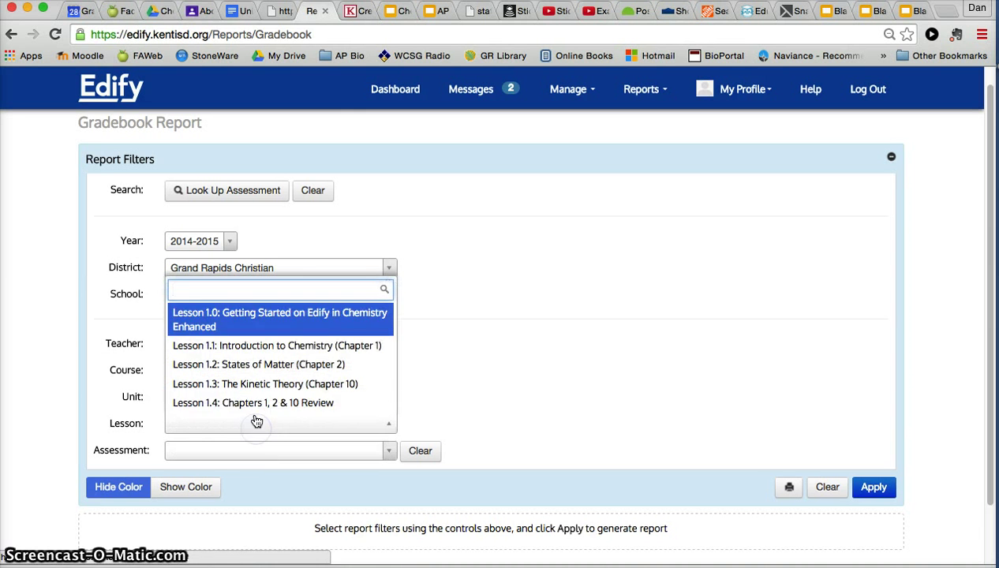
click(255, 348)
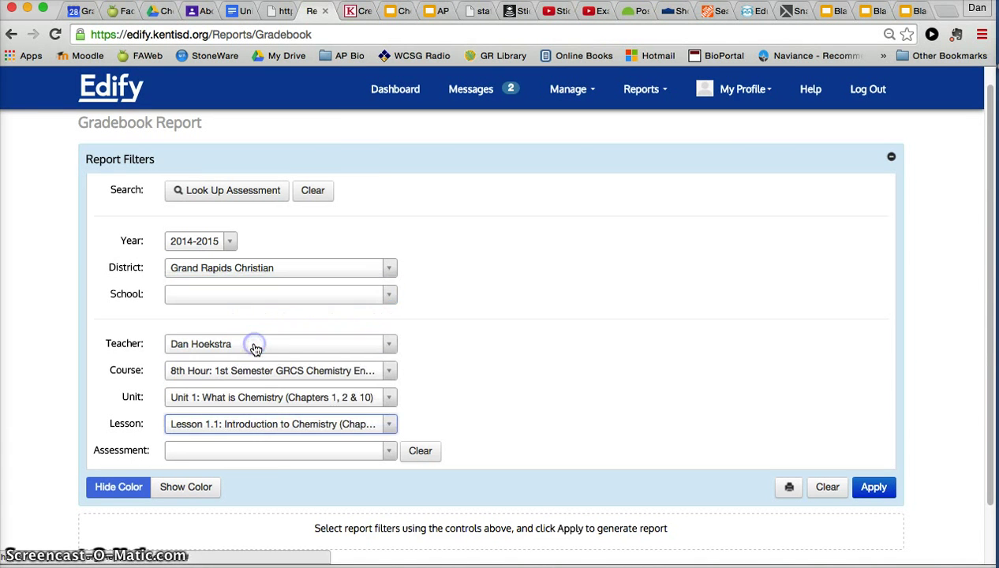
Select the "Lesson 1.1 Introduction to Chemistry Quiz" assessment and generate the report
click(268, 455)
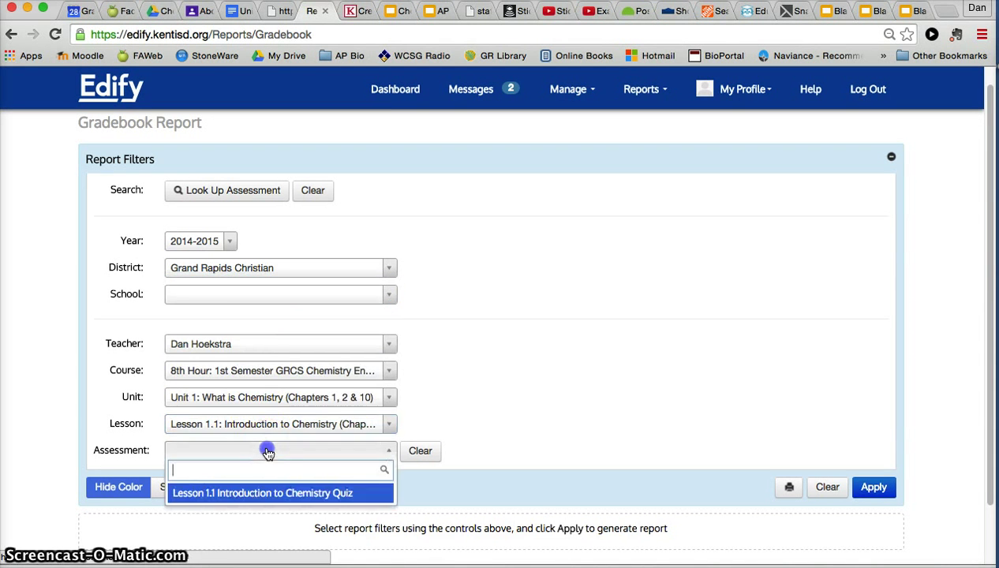
click(265, 493)
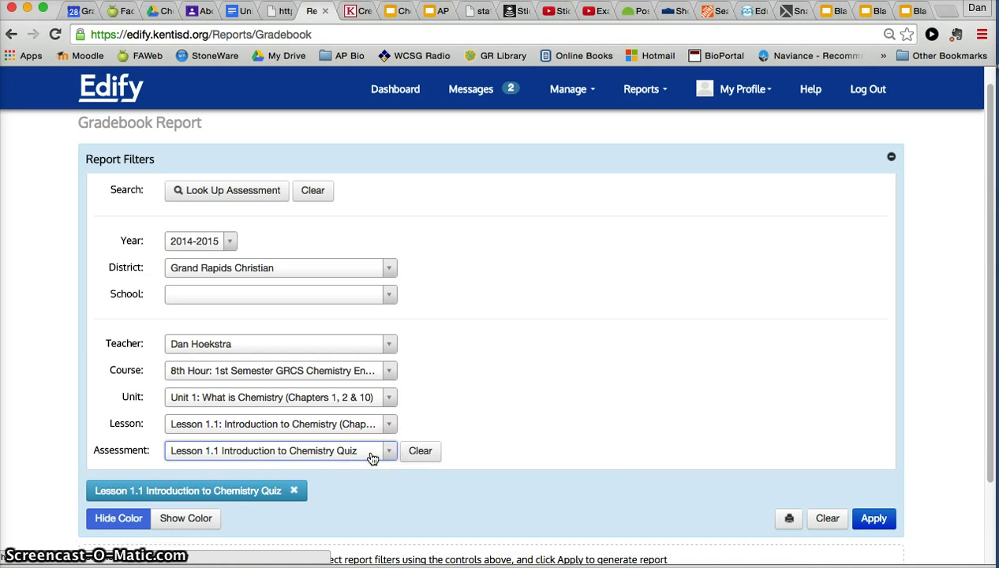
click(294, 491)
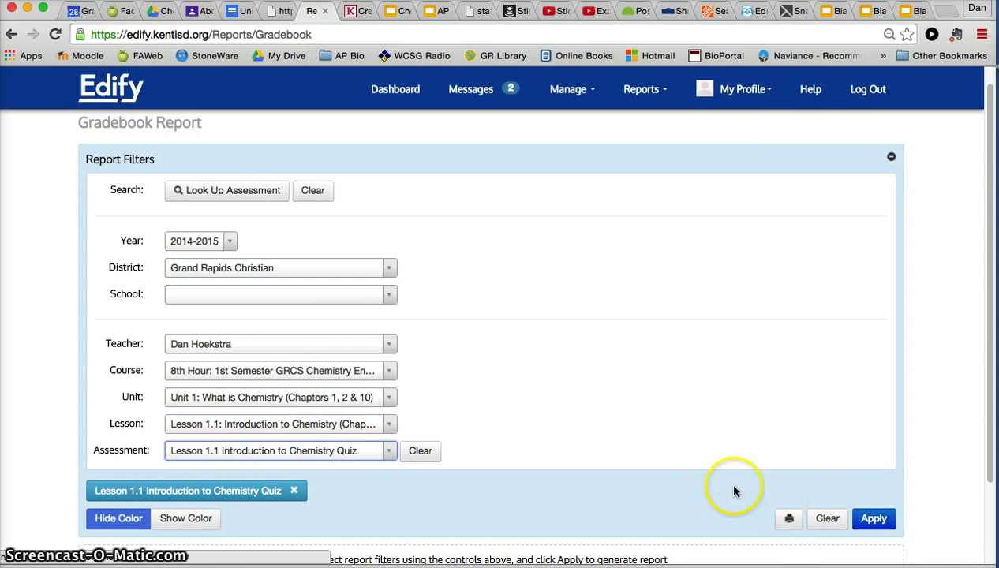
click(874, 521)
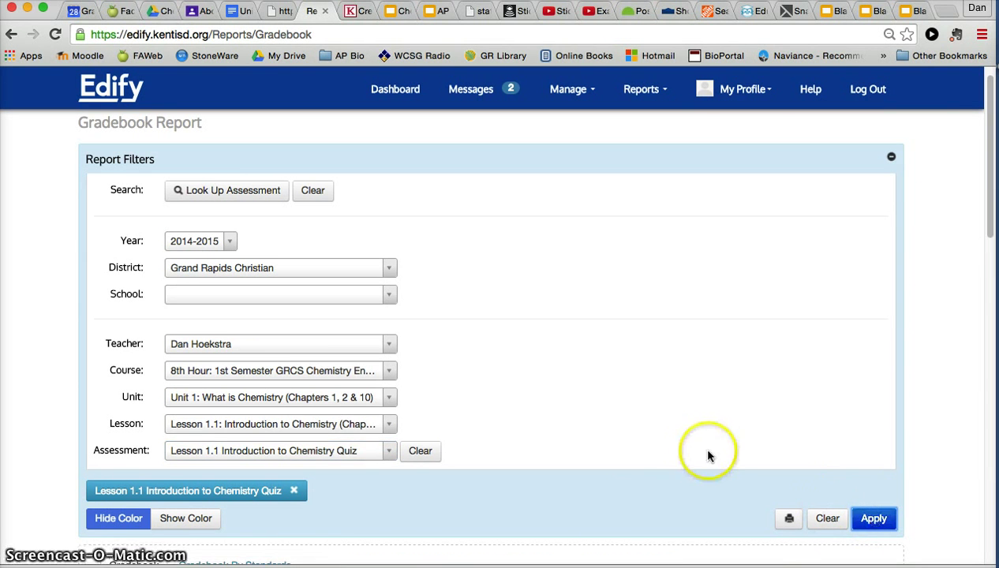
Review each student's quiz attempts and latest percentage in the generated gradebook
scroll(699, 450, down, 2)
scroll(700, 455, down, 3)
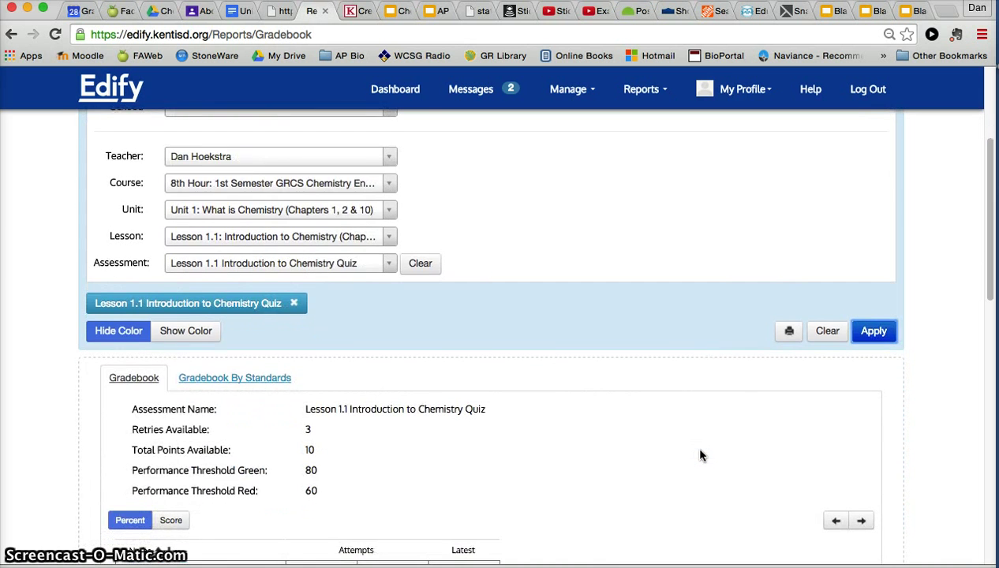
scroll(699, 455, down, 8)
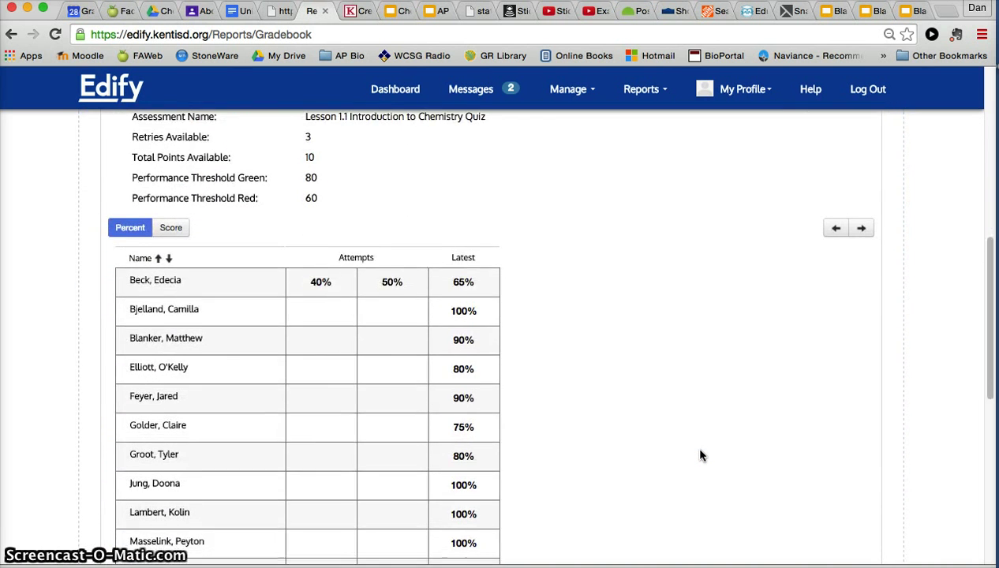
scroll(701, 455, down, 10)
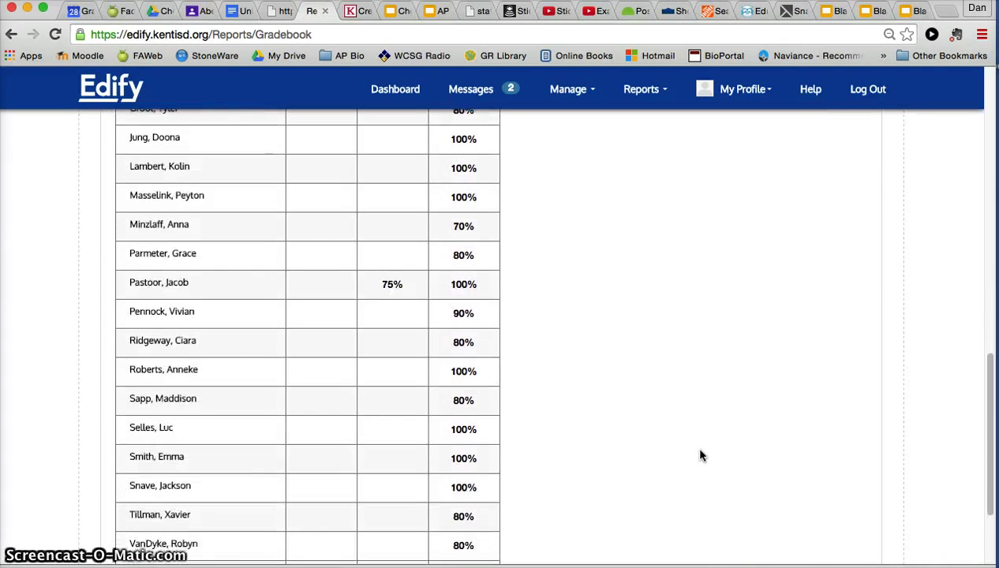
scroll(700, 456, down, 4)
scroll(701, 455, up, 14)
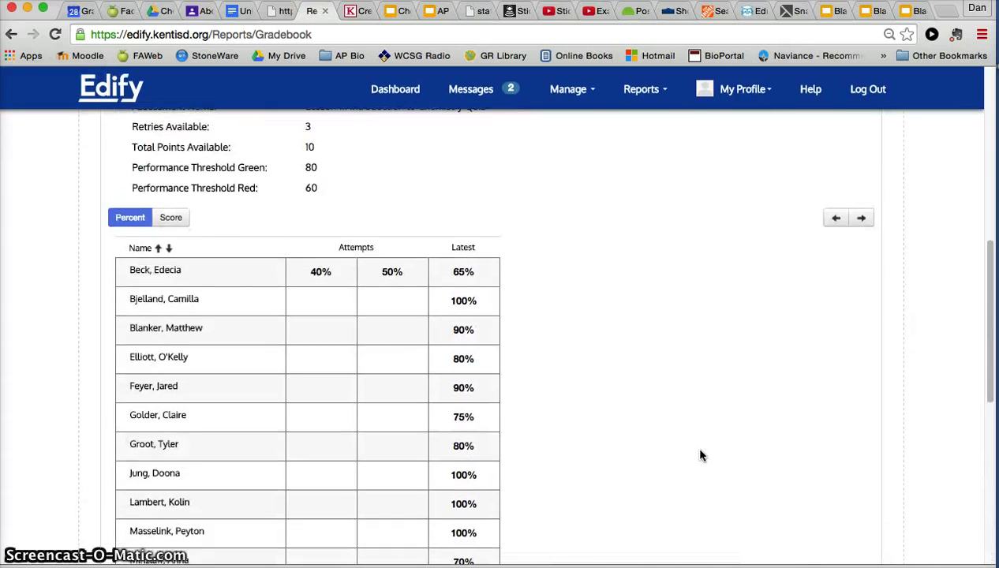
scroll(701, 455, up, 4)
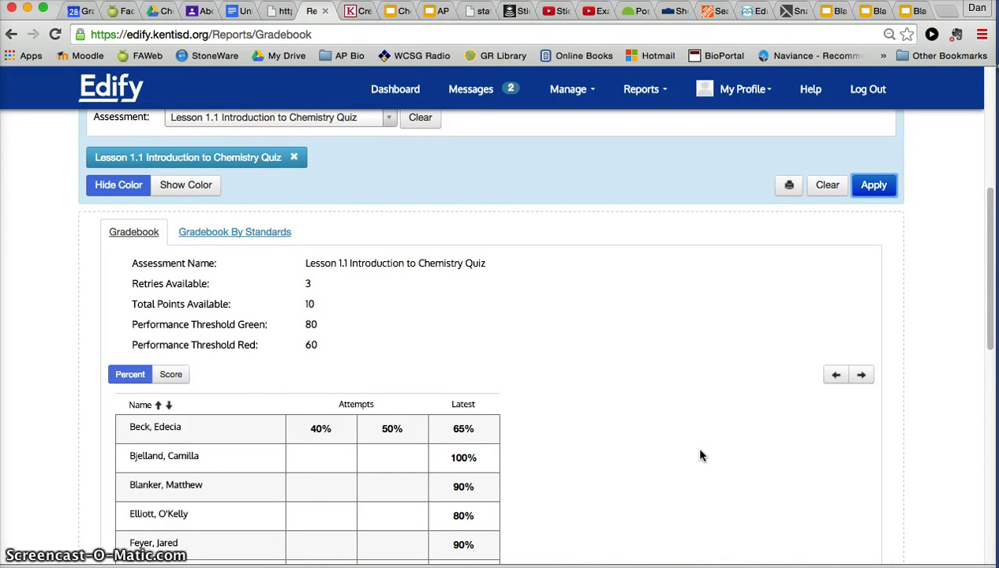
Turn on colour for the scores and show the gradebook by standards at the individual Standard level
click(190, 189)
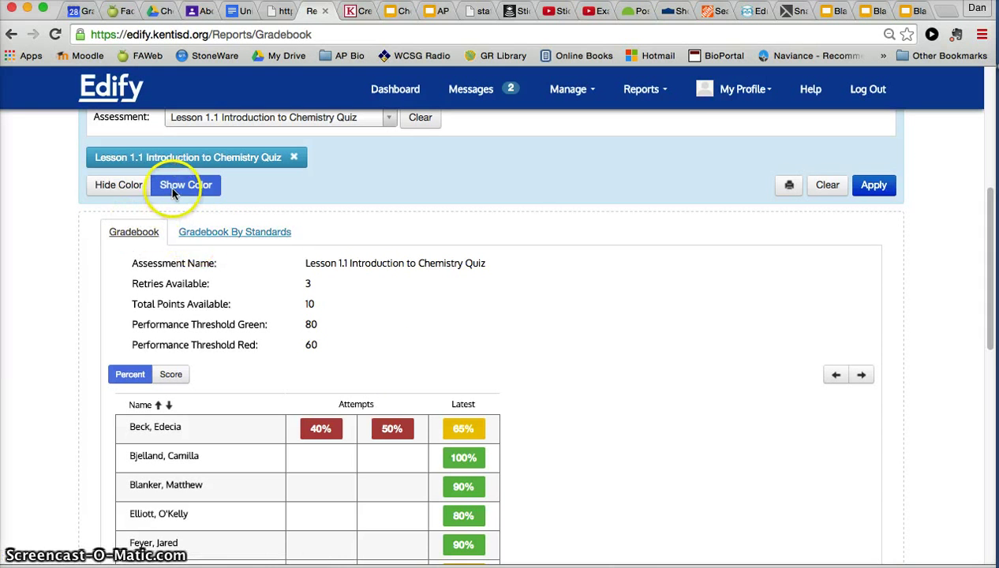
click(218, 234)
scroll(361, 356, down, 10)
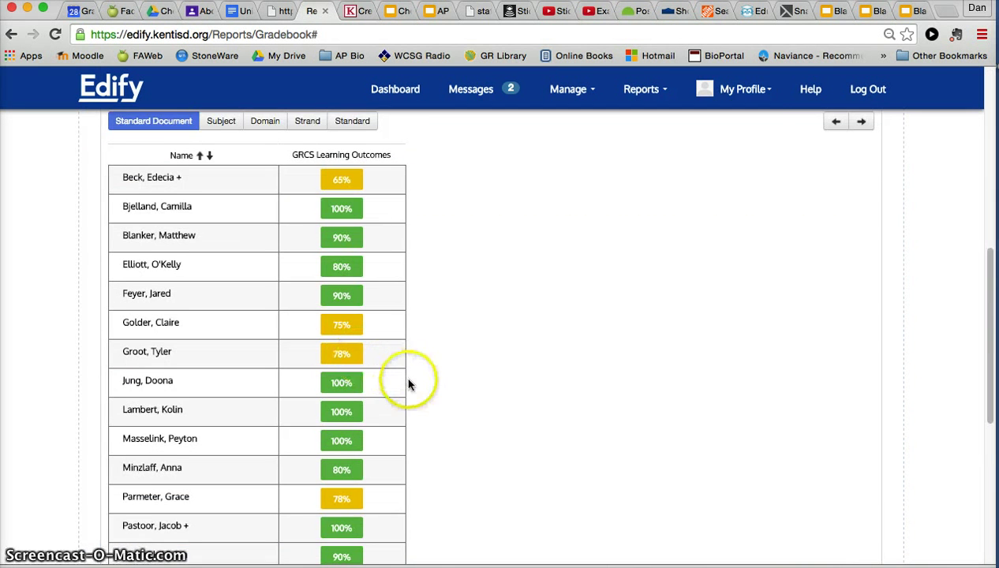
scroll(408, 384, up, 2)
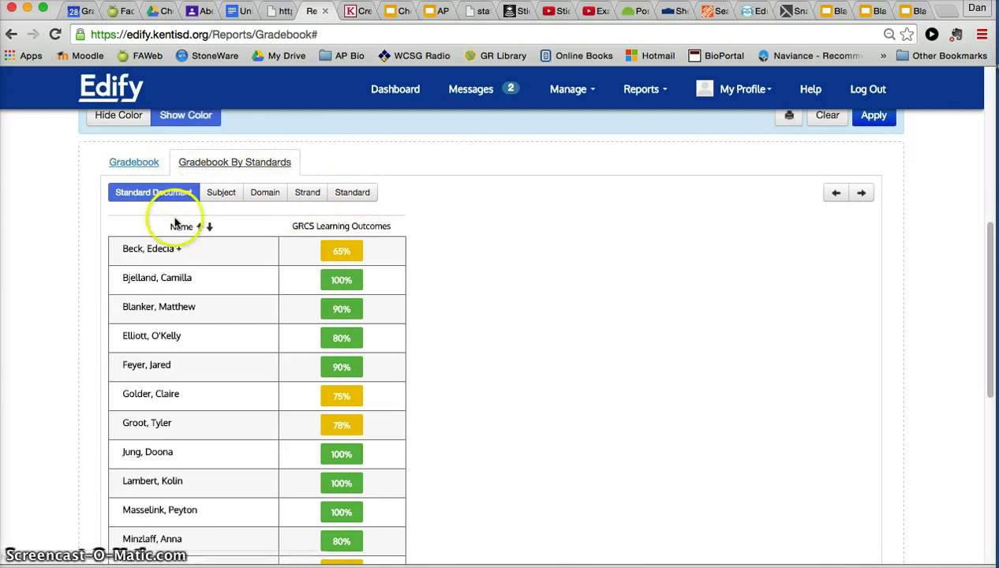
click(351, 194)
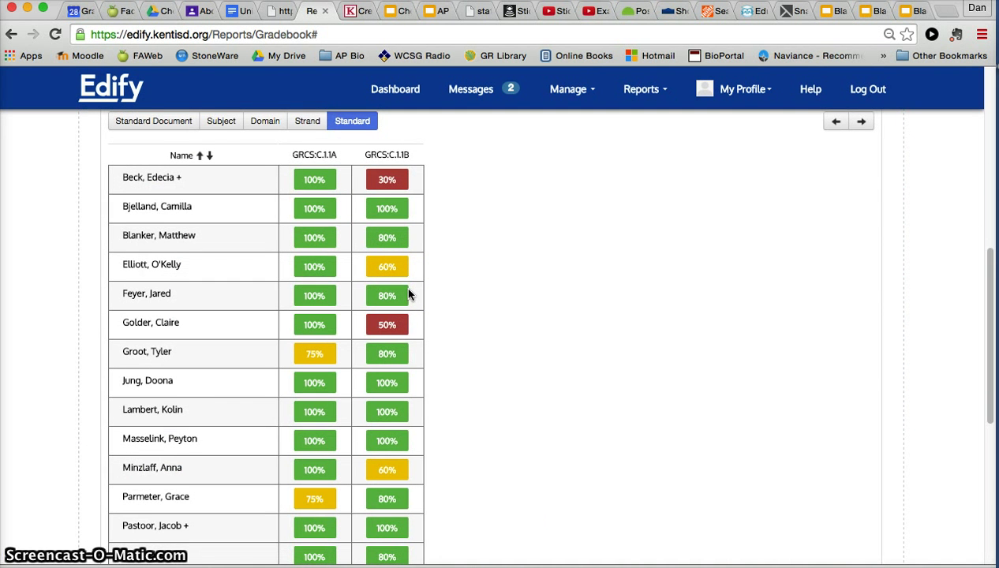
Examine all students' colour-coded scores for standards GRCS:C.1.1A and GRCS:C.1.1B to compare class performance
scroll(408, 300, down, 5)
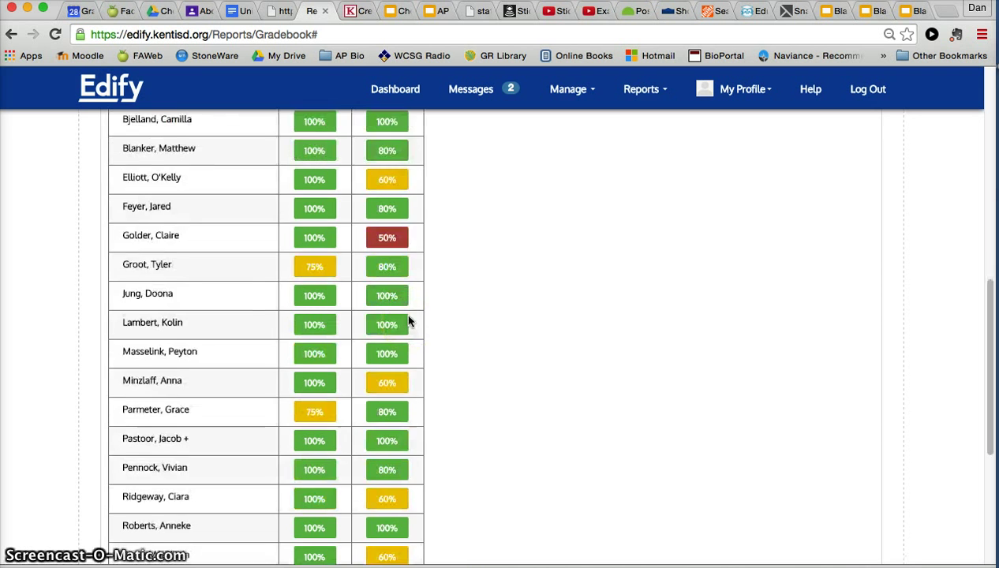
scroll(408, 320, up, 5)
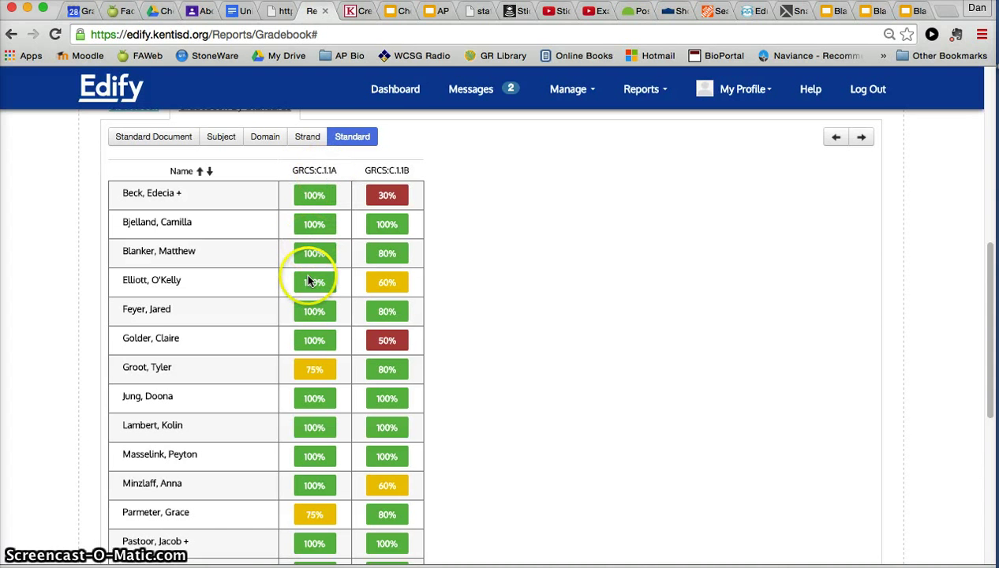
scroll(308, 279, down, 5)
scroll(307, 280, down, 1)
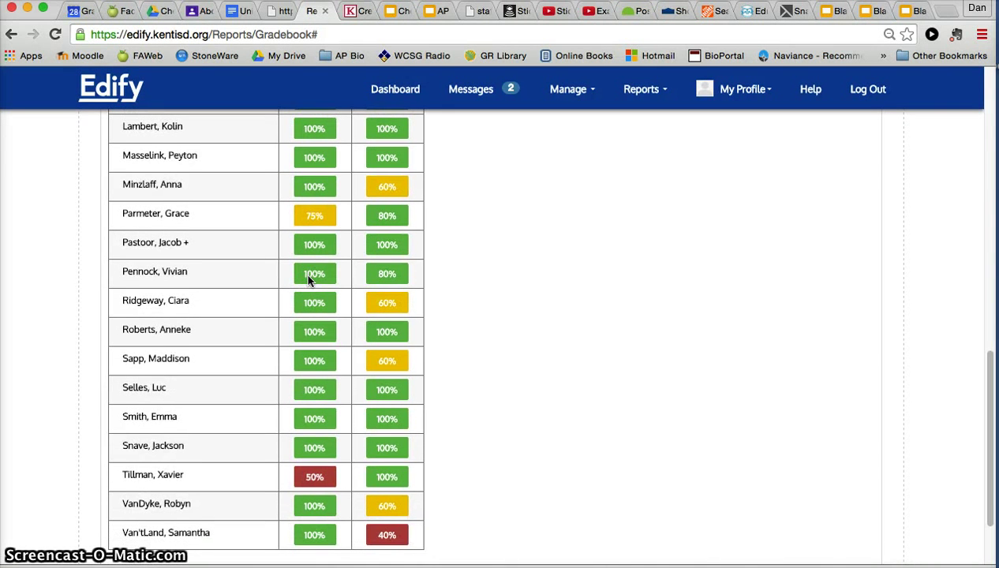
scroll(305, 272, up, 9)
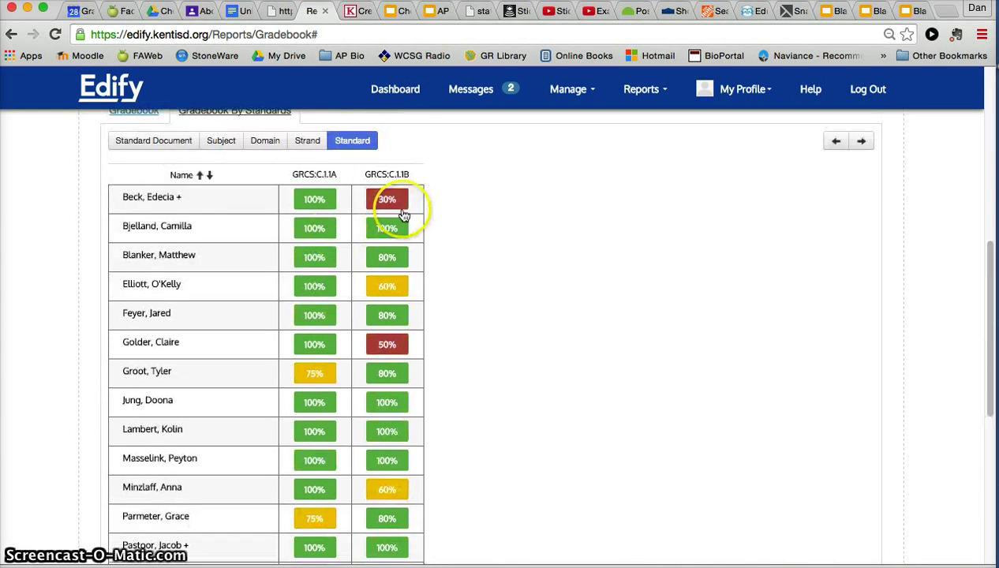
scroll(328, 379, down, 2)
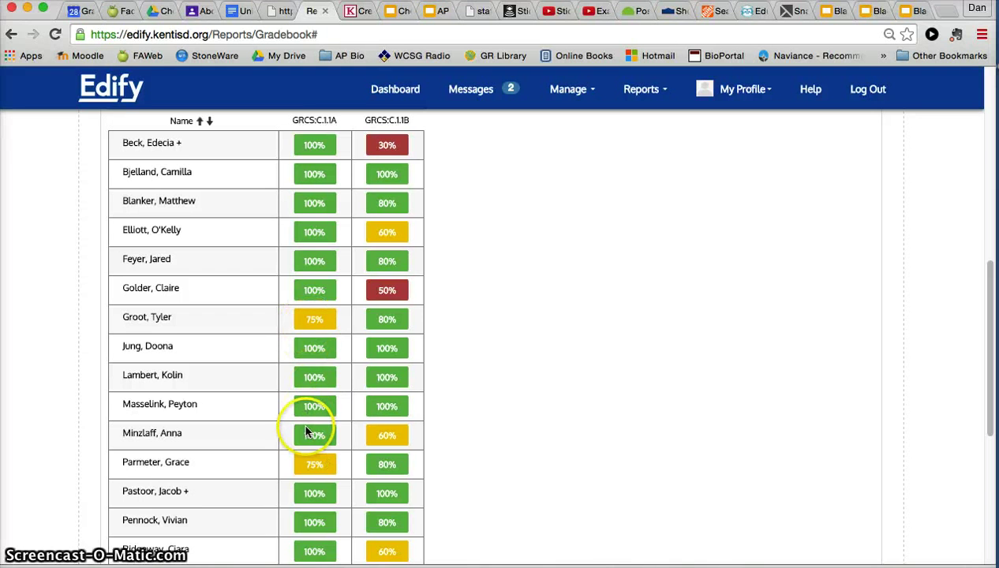
scroll(300, 457, down, 7)
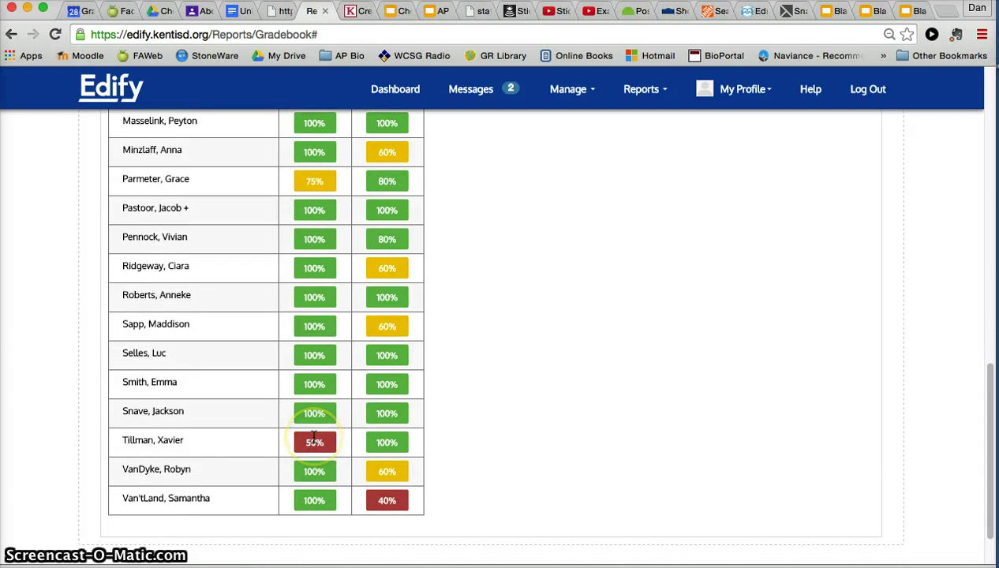
scroll(313, 437, up, 2)
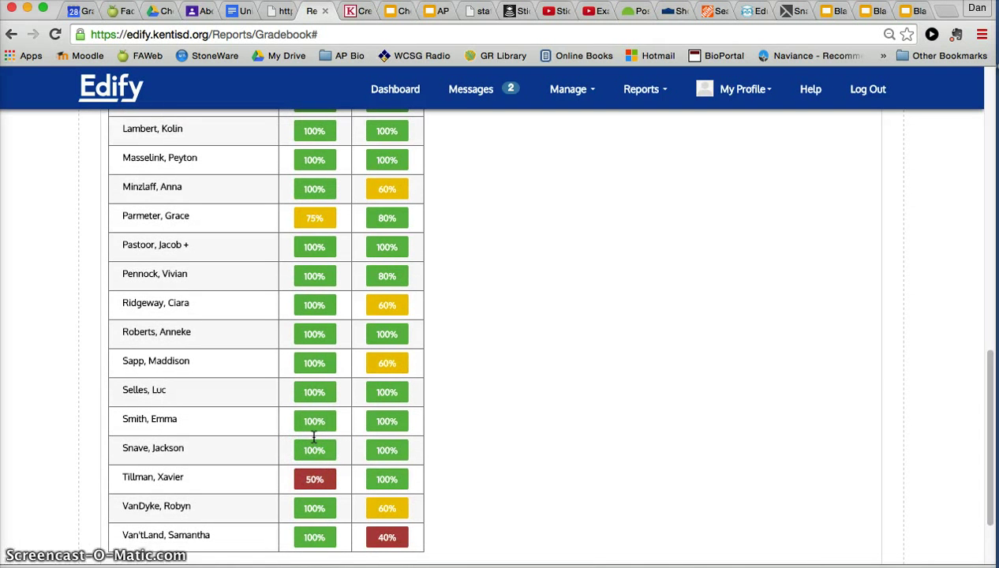
Look through the class list for low red and yellow scores on each of the two standards
scroll(308, 241, up, 5)
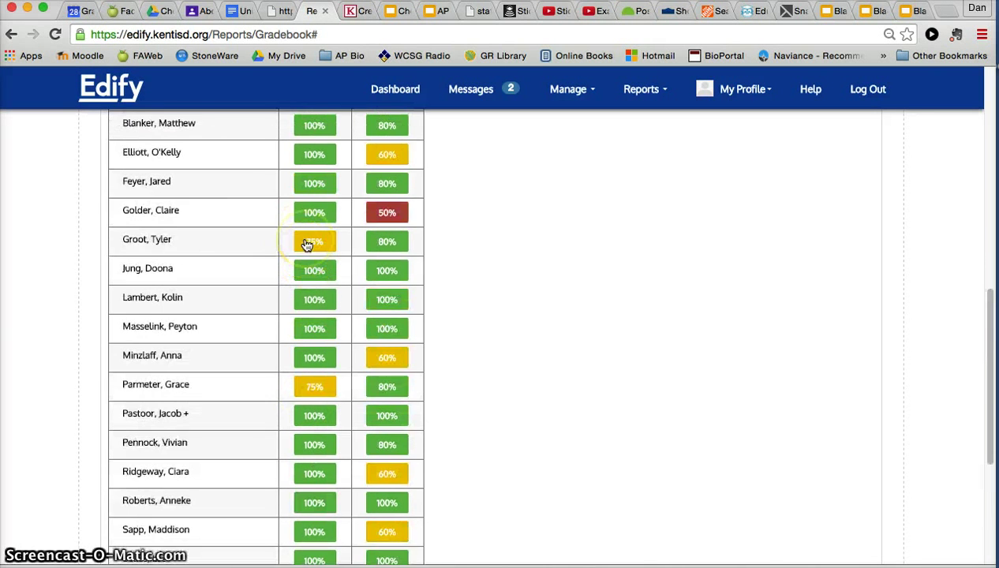
scroll(308, 245, up, 1)
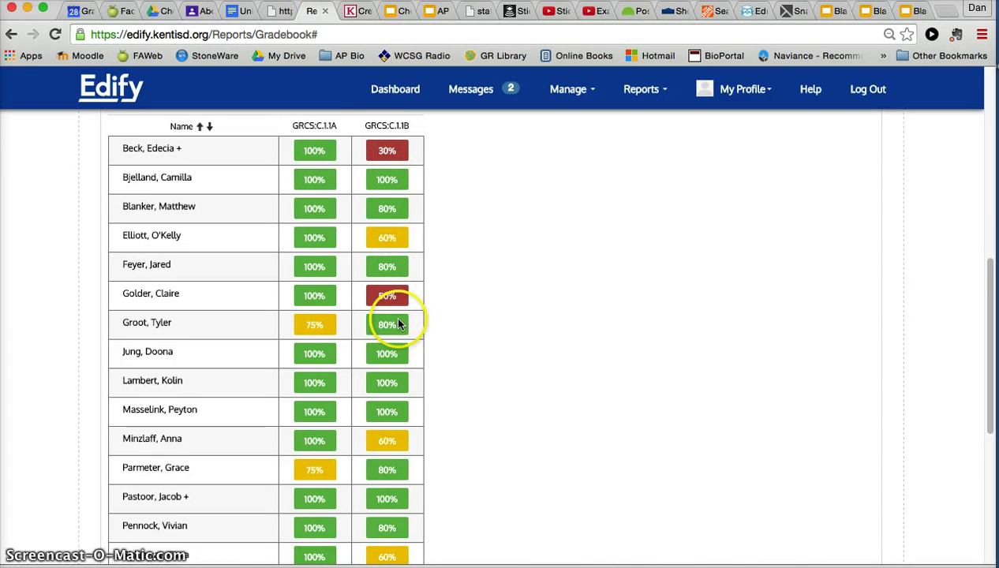
scroll(398, 323, down, 7)
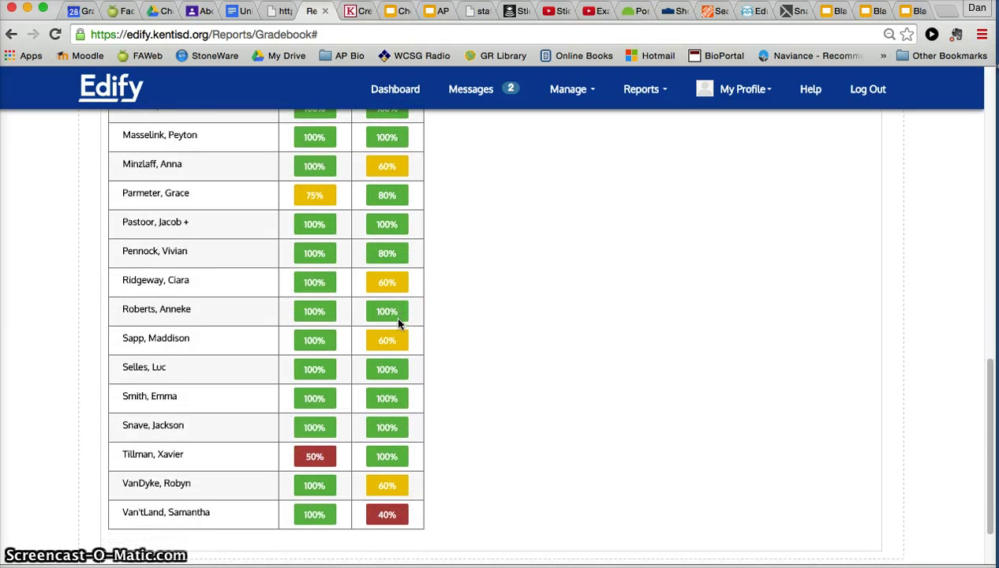
scroll(398, 324, up, 3)
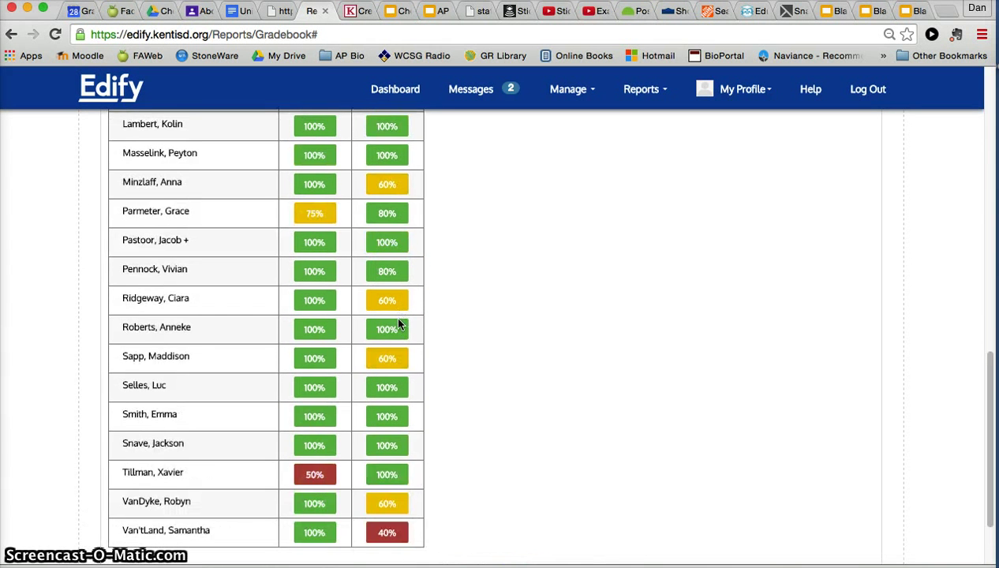
scroll(398, 323, up, 4)
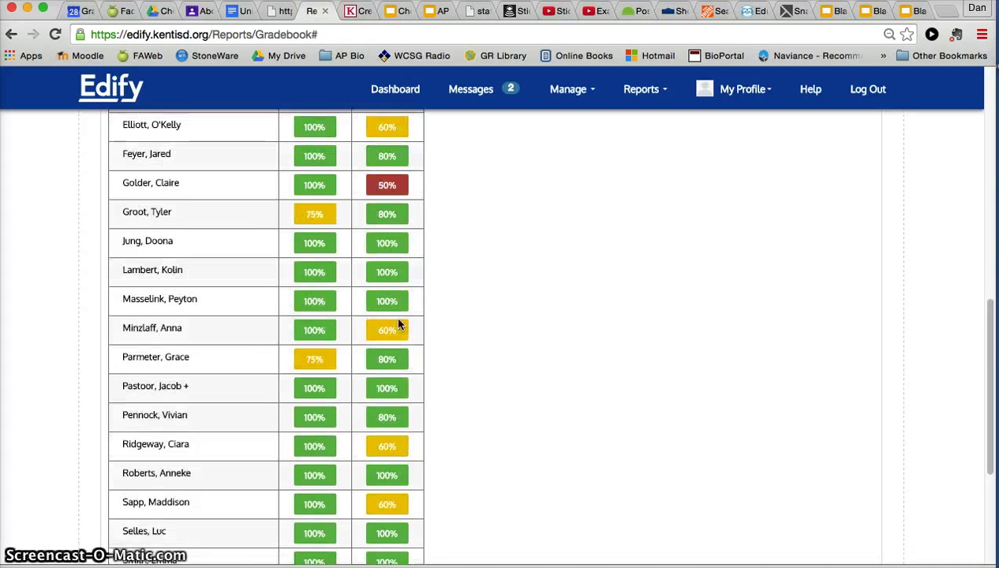
scroll(399, 324, up, 2)
scroll(398, 324, down, 2)
scroll(398, 321, up, 5)
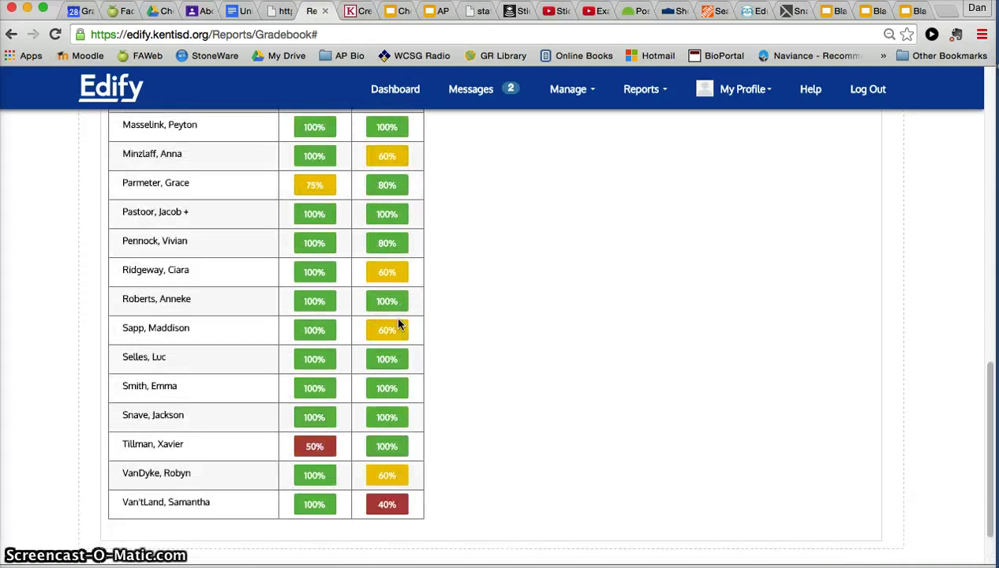
click(403, 224)
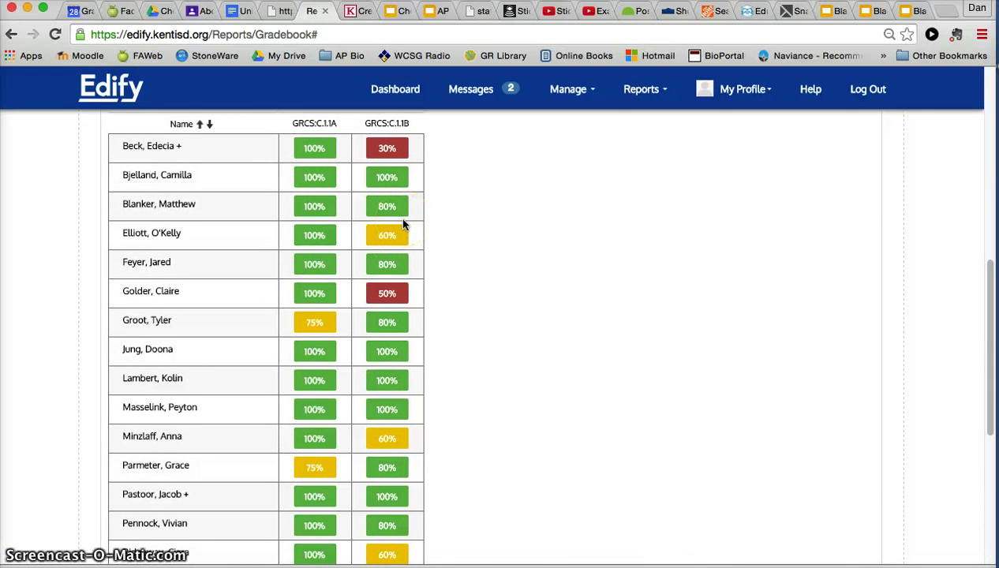
scroll(402, 224, up, 1)
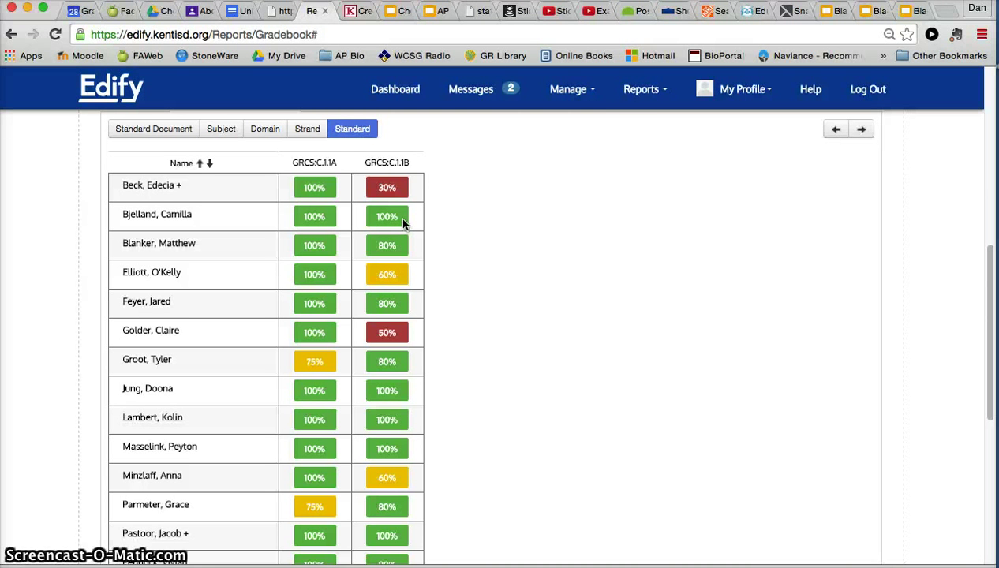
click(643, 89)
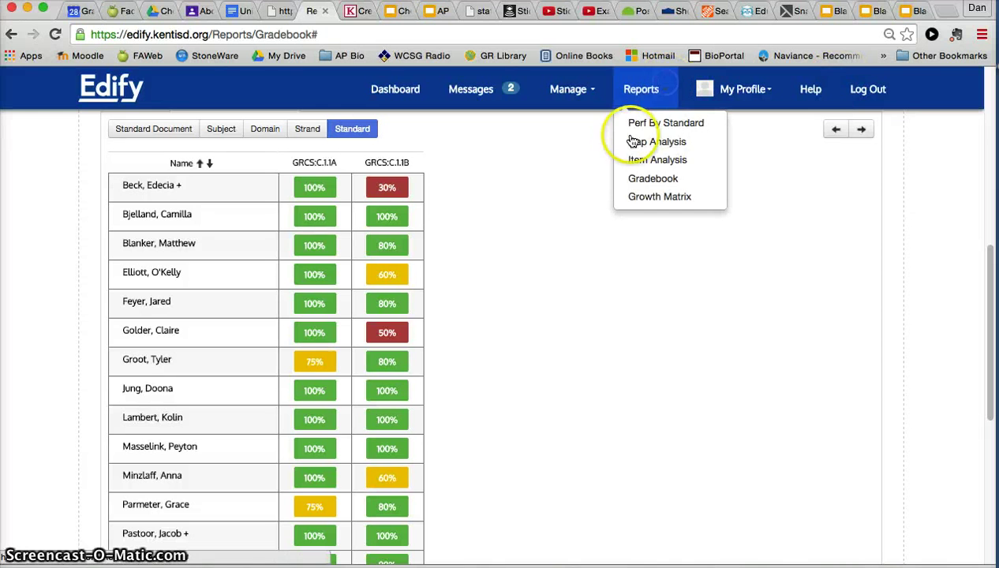
click(643, 89)
Clear all the Gradebook report filters, including the selected Lesson 1.1 quiz
scroll(366, 259, up, 3)
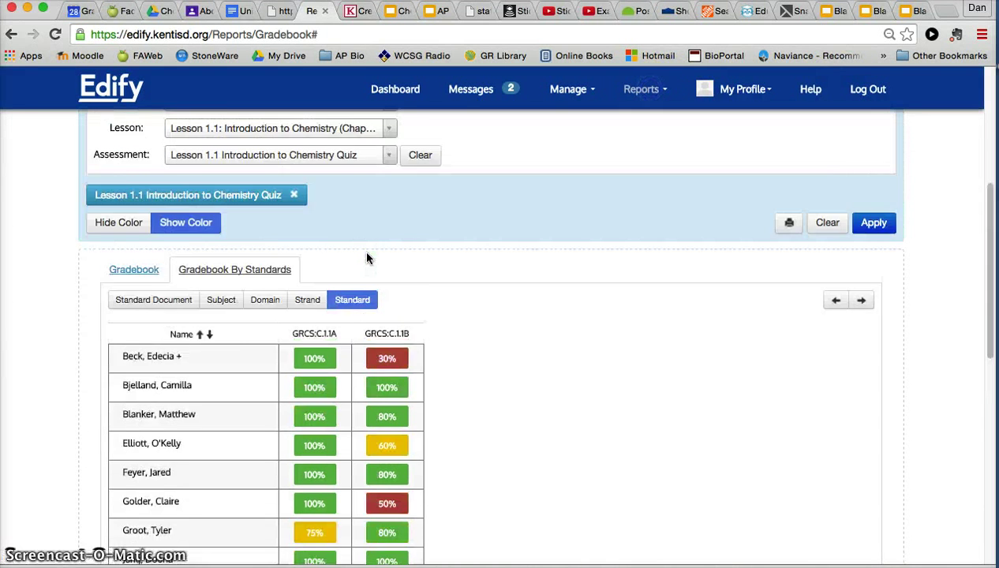
scroll(366, 259, up, 3)
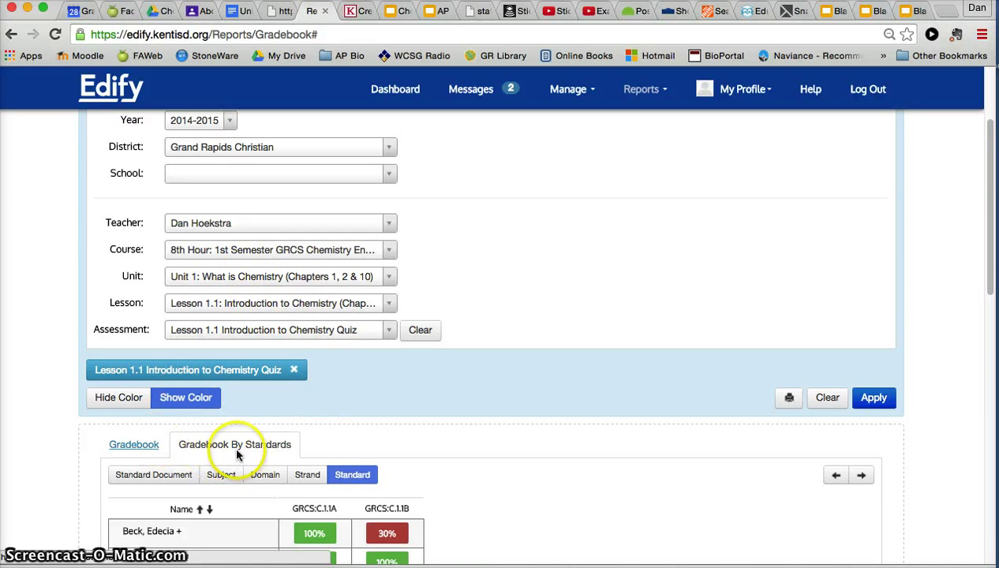
click(350, 475)
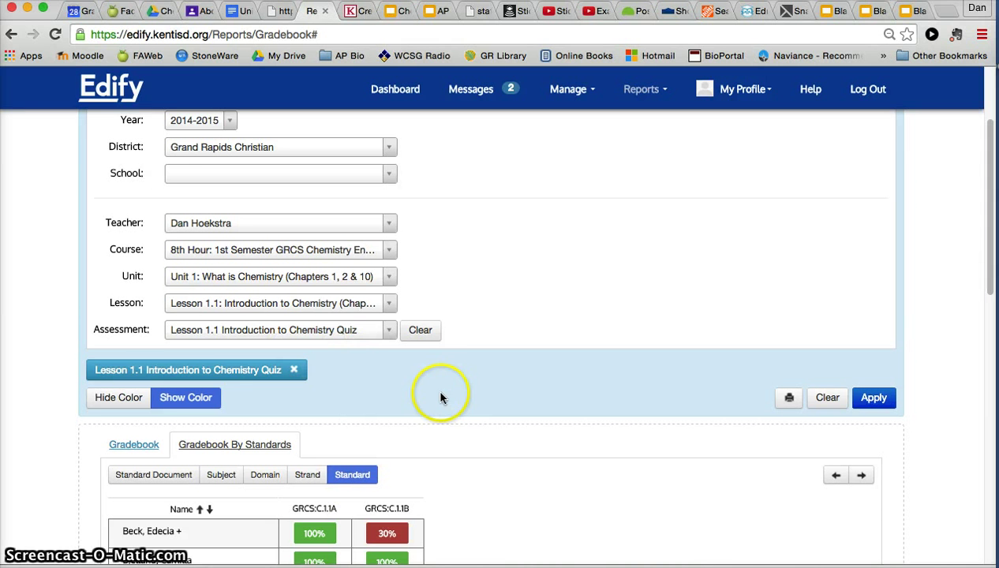
scroll(460, 442, up, 1)
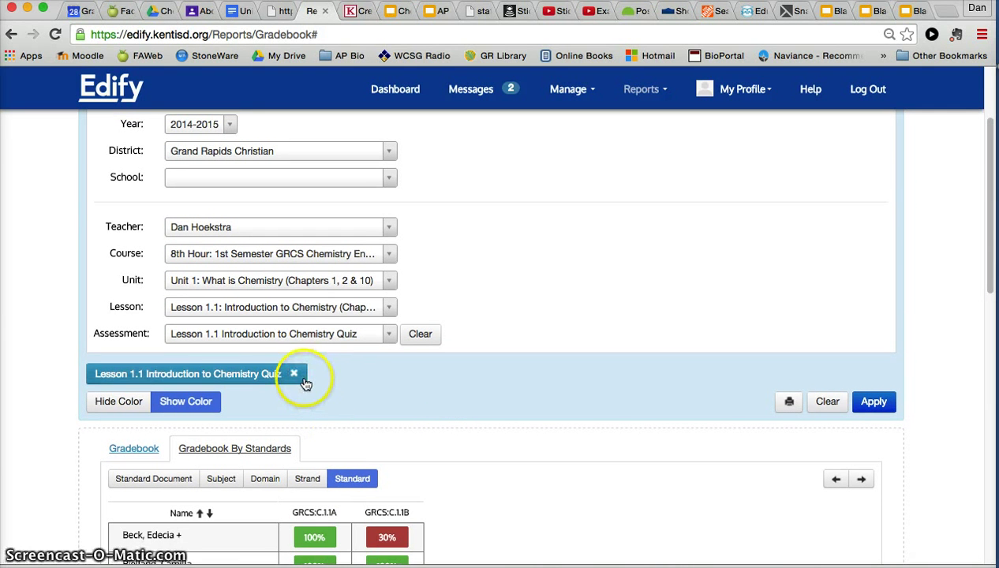
click(823, 403)
scroll(515, 366, up, 2)
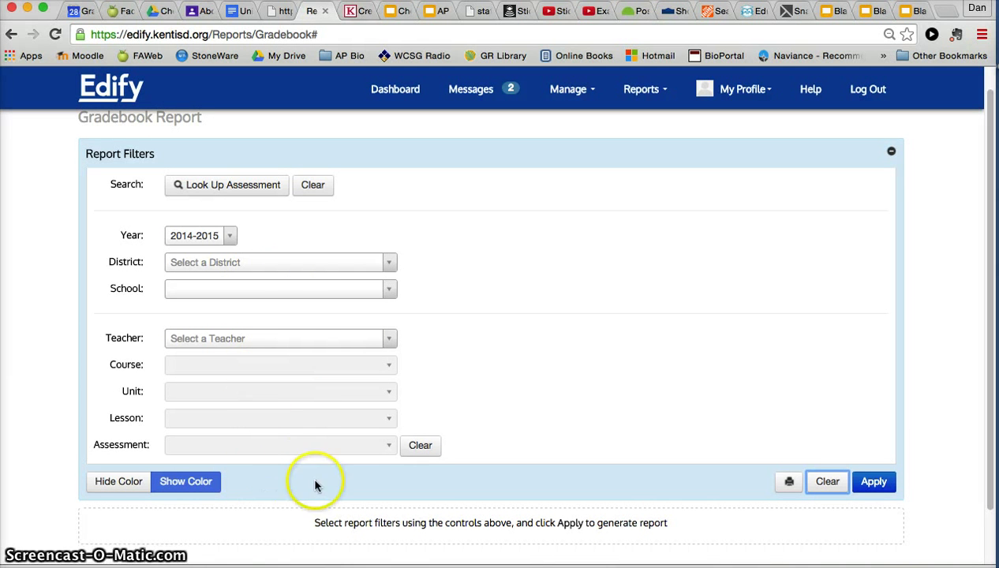
Search the assessment lookup for "lesson 1:" and refine the search to "lesson 1.1"
click(248, 197)
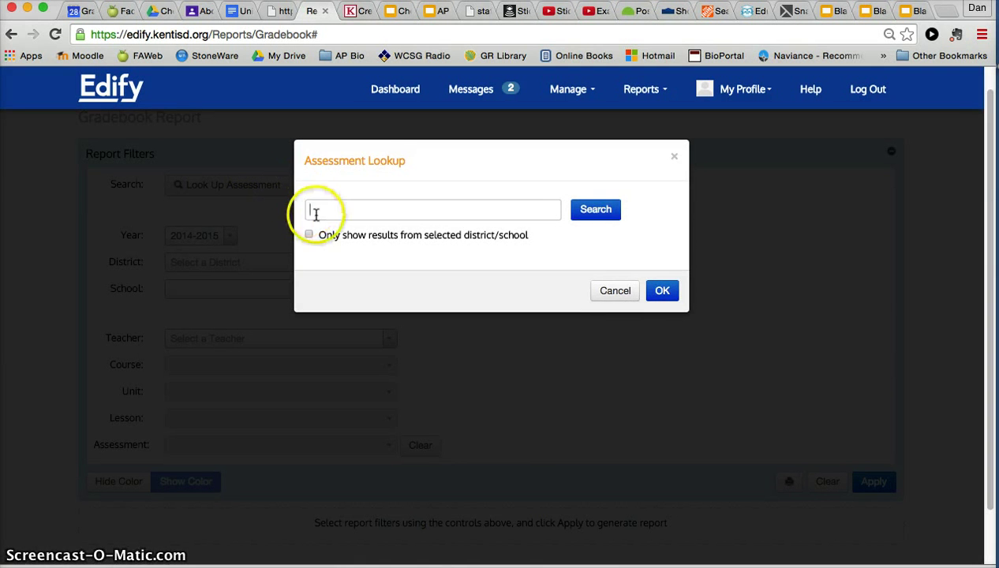
click(315, 211)
text(lesson 1:)
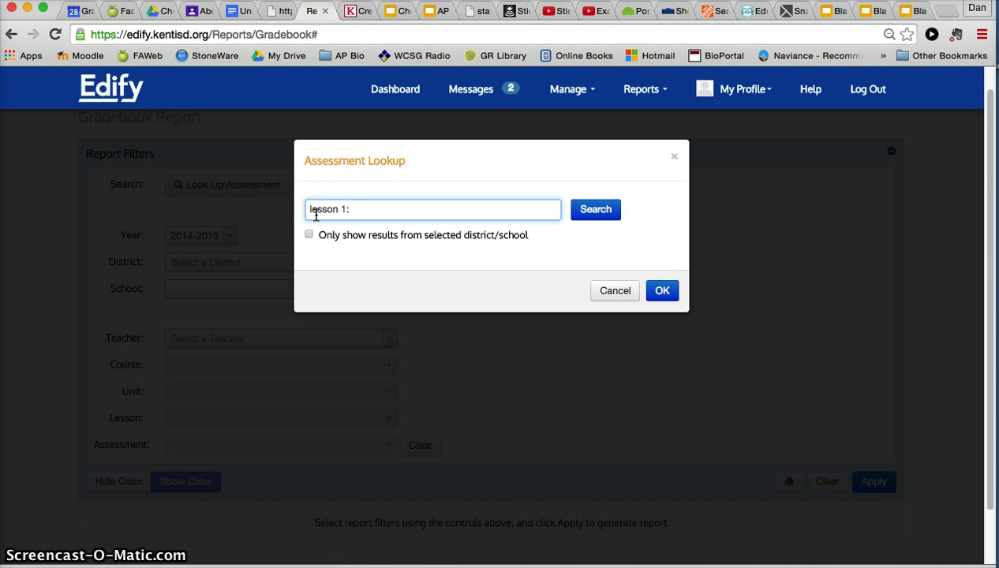
key(Return)
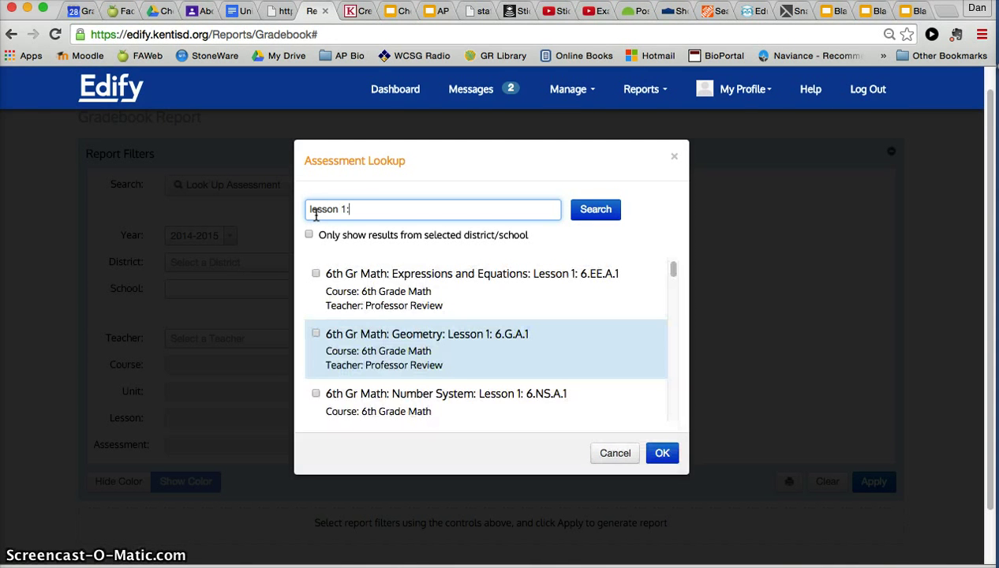
text(1)
key(BackSpace)
text(.1)
key(Return)
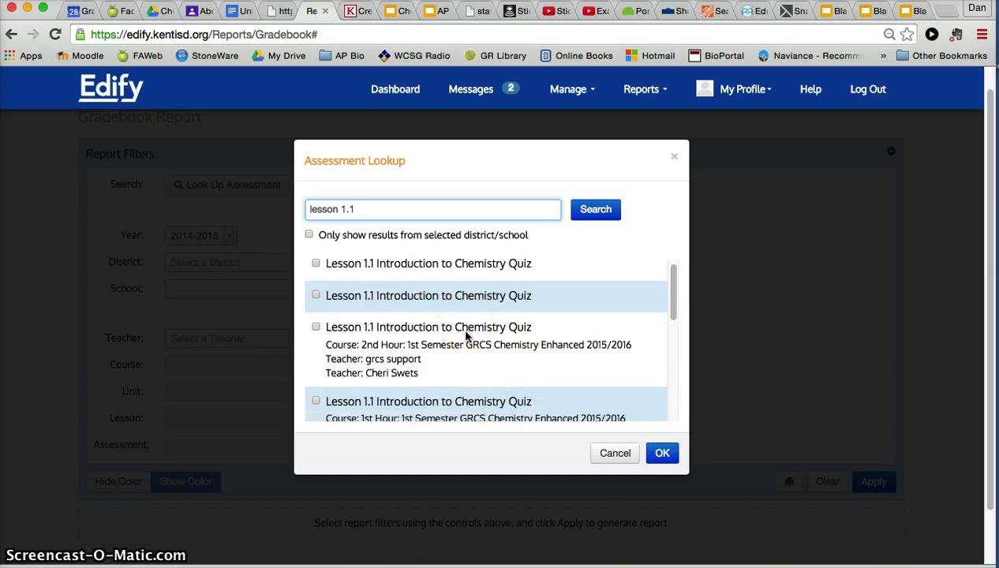
Check the course hour and teacher of each Lesson 1.1 quiz found, and leave the assessment lookup without selecting one
scroll(465, 337, down, 3)
scroll(465, 337, down, 2)
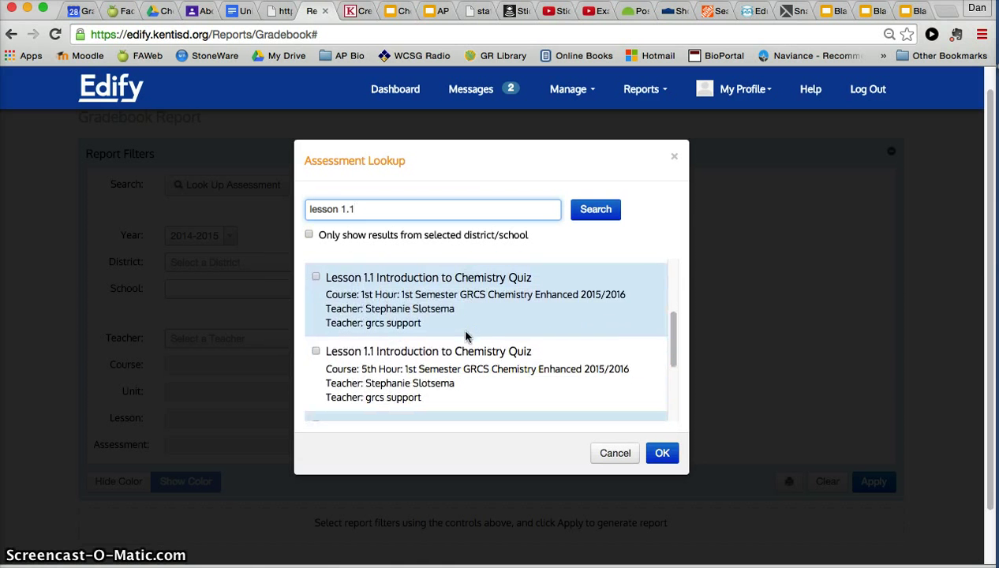
scroll(400, 381, down, 2)
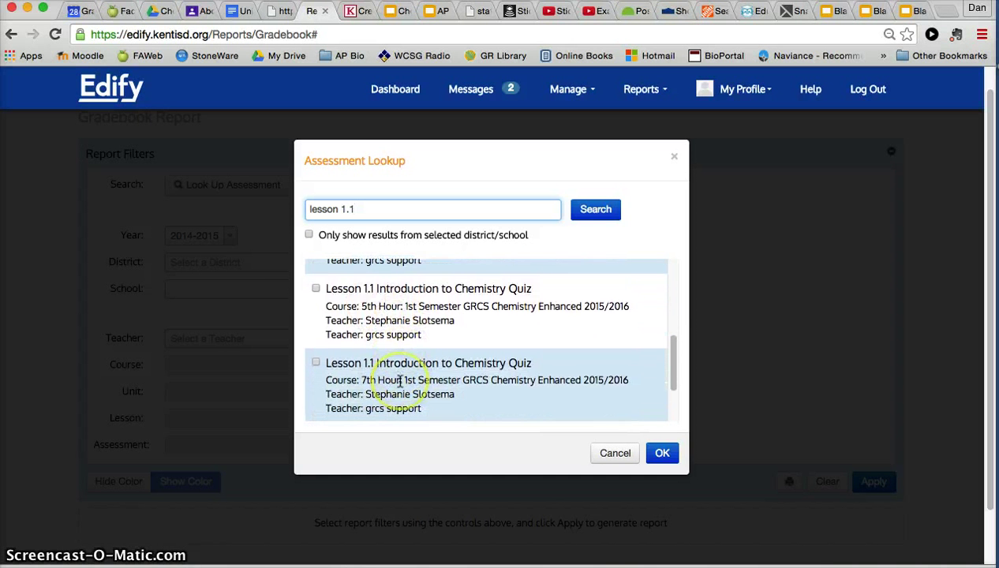
scroll(399, 362, down, 3)
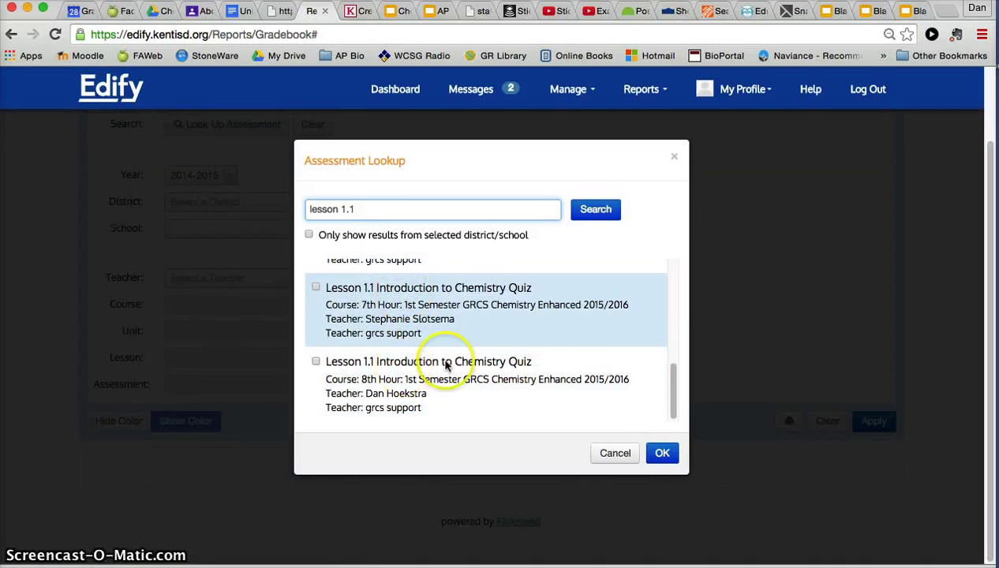
click(609, 455)
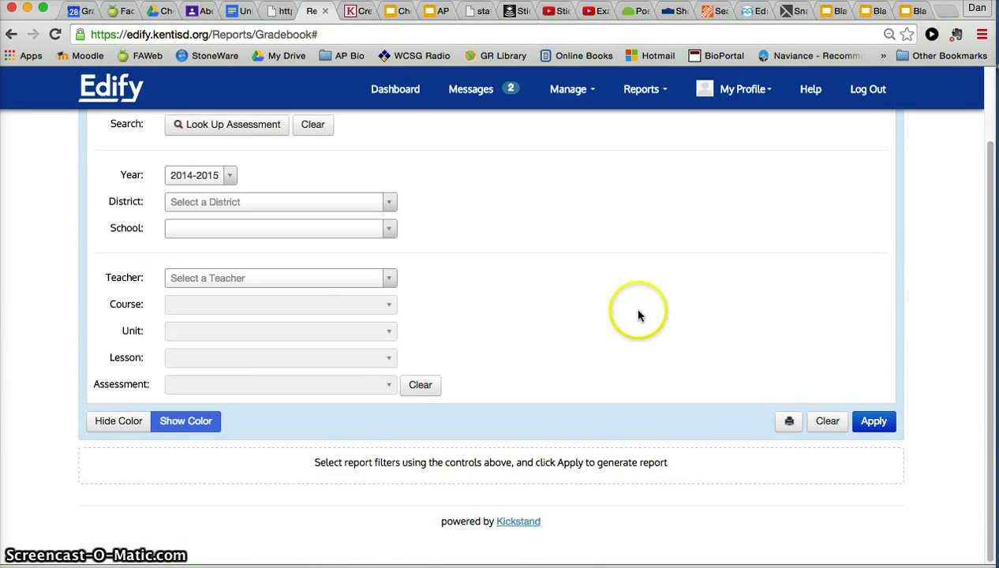